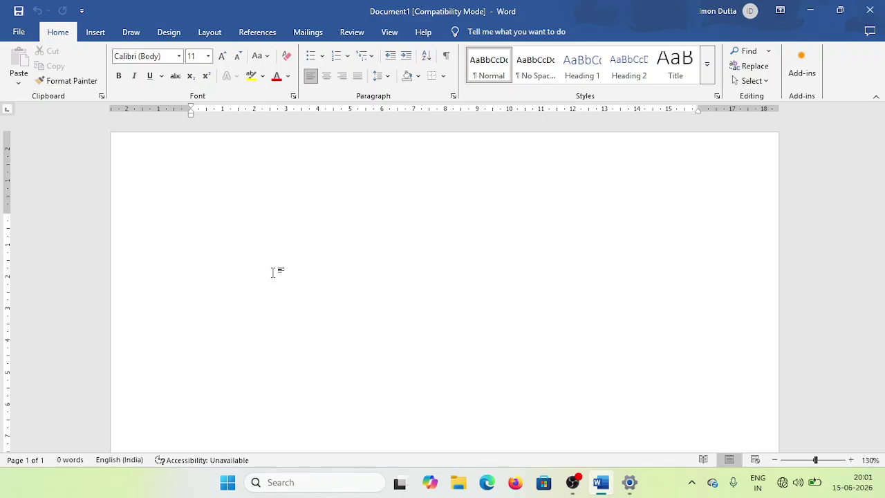
Enter the word MESSI in the blank document and attach a footnote to it reading PLAYER OF ARGENTINA.
{"action": "type", "text": "MESSI"}
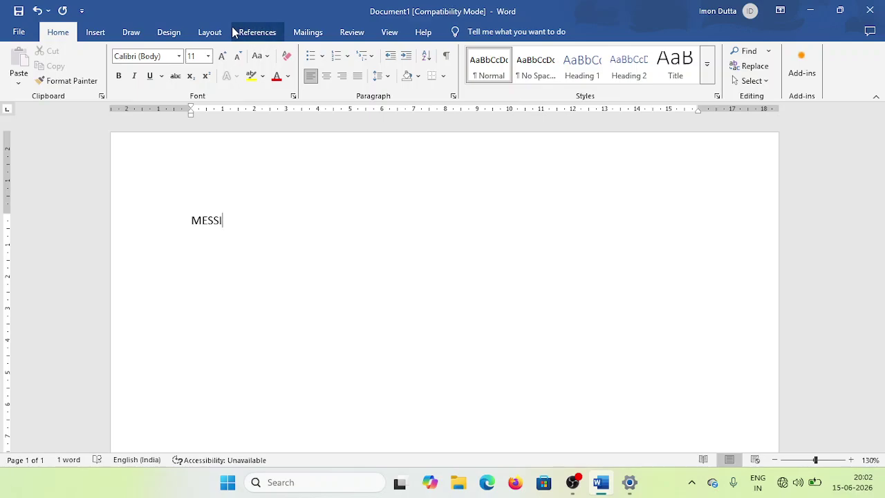
{"action": "left_click", "coordinate": [277, 32]}
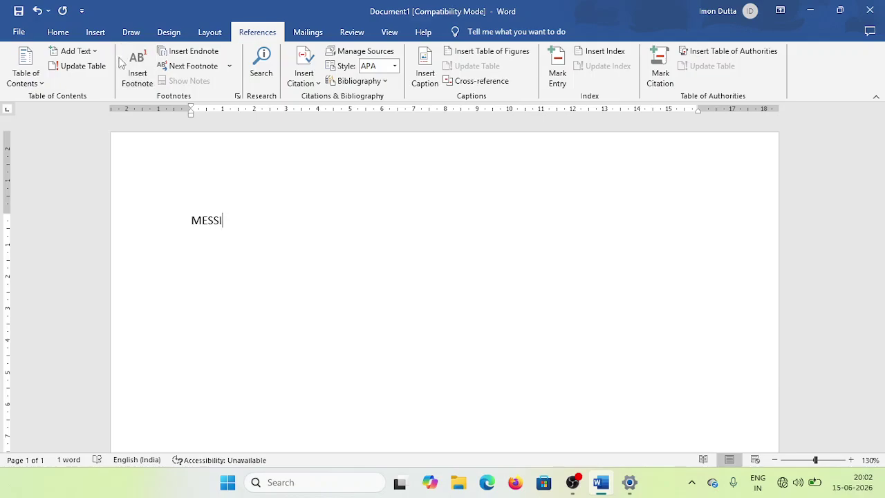
{"action": "left_click", "coordinate": [152, 72]}
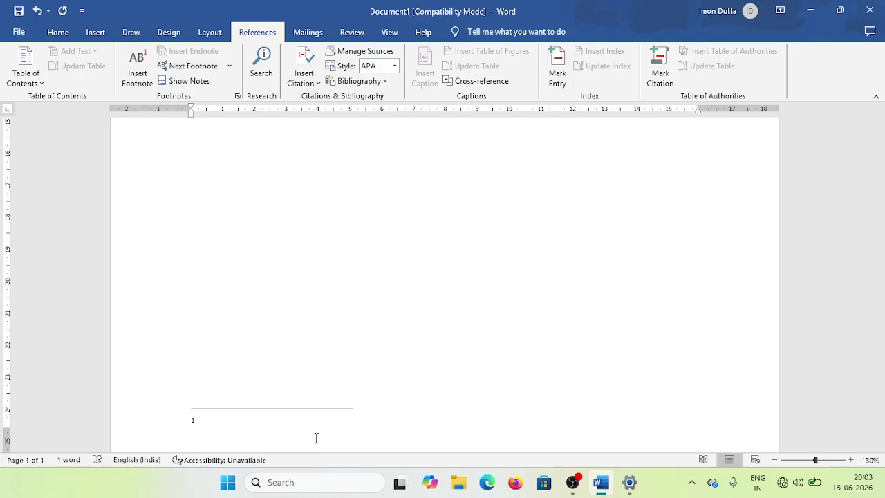
{"action": "type", "text": "PLAY"}
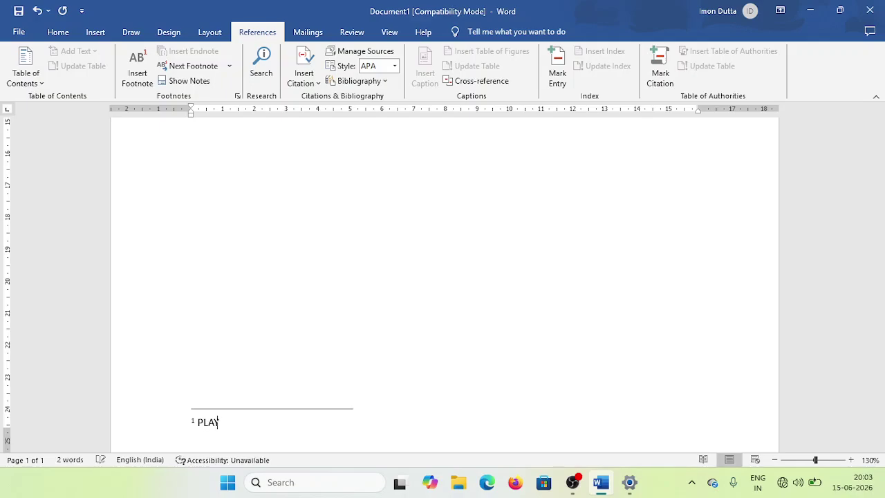
{"action": "type", "text": "ER OF ARGENTINA"}
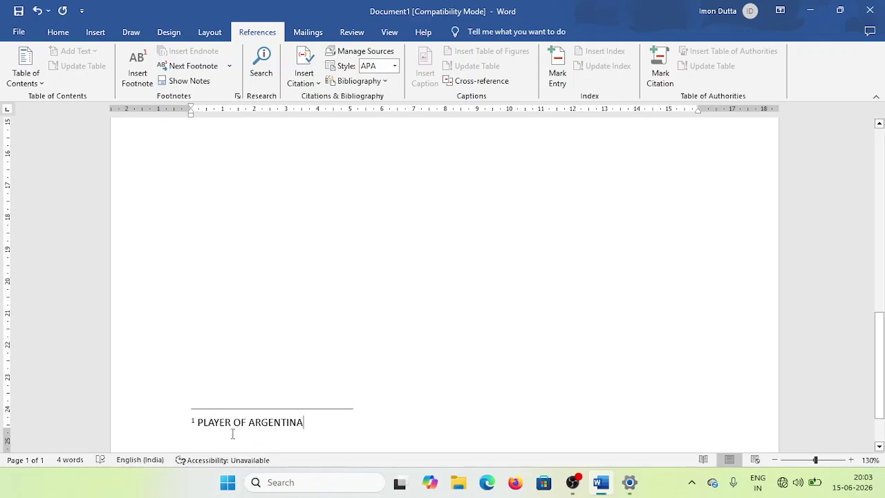
Add the word RONALDO on a new line below MESSI in the document body.
{"action": "left_click", "coordinate": [197, 424]}
{"action": "scroll", "coordinate": [390, 286], "scroll_direction": "up", "scroll_amount": 8}
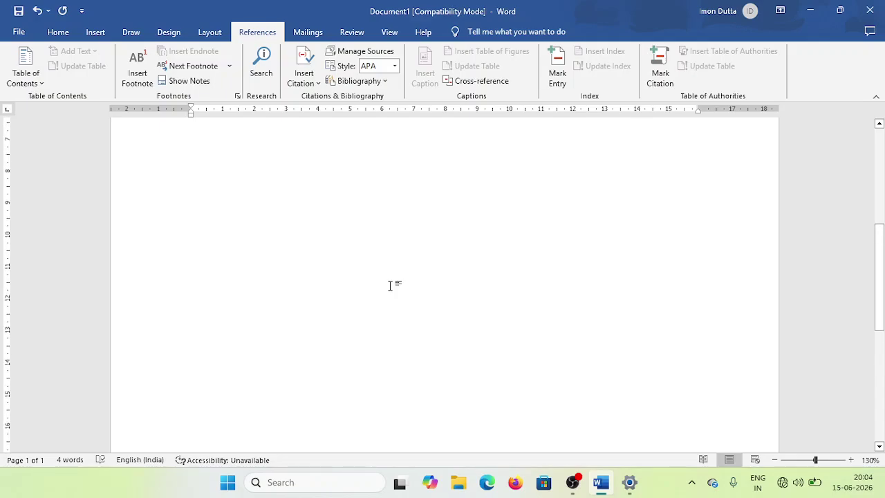
{"action": "scroll", "coordinate": [390, 286], "scroll_direction": "up", "scroll_amount": 5}
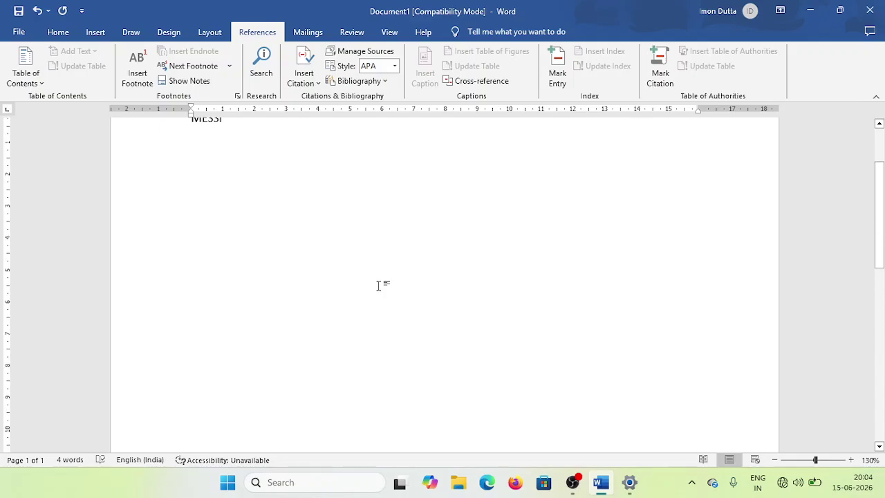
{"action": "scroll", "coordinate": [281, 270], "scroll_direction": "up", "scroll_amount": 3}
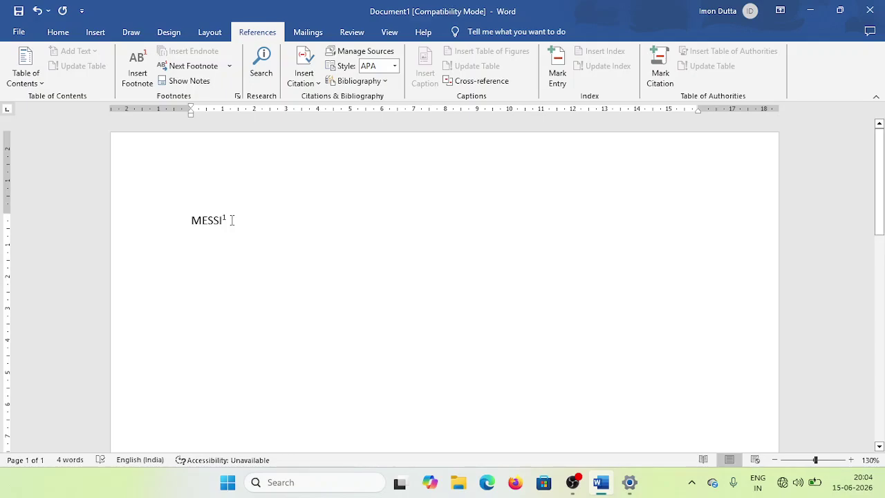
{"action": "mouse_move", "coordinate": [227, 217]}
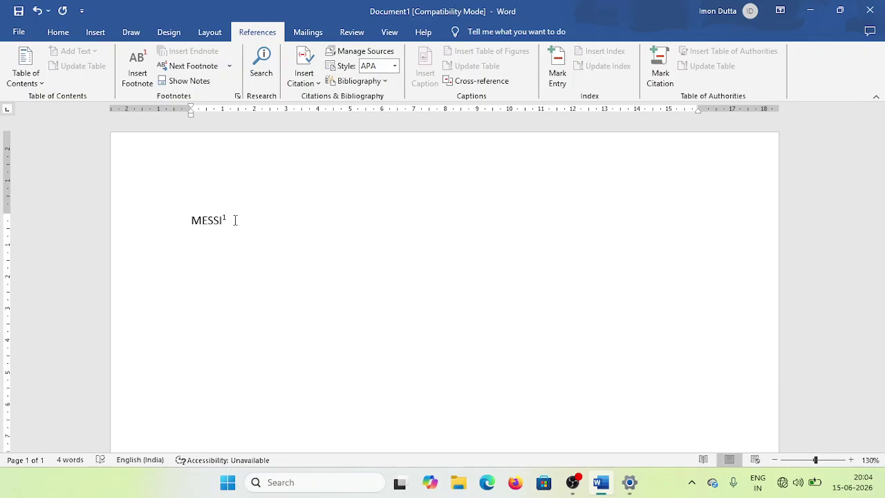
{"action": "left_click", "coordinate": [235, 220]}
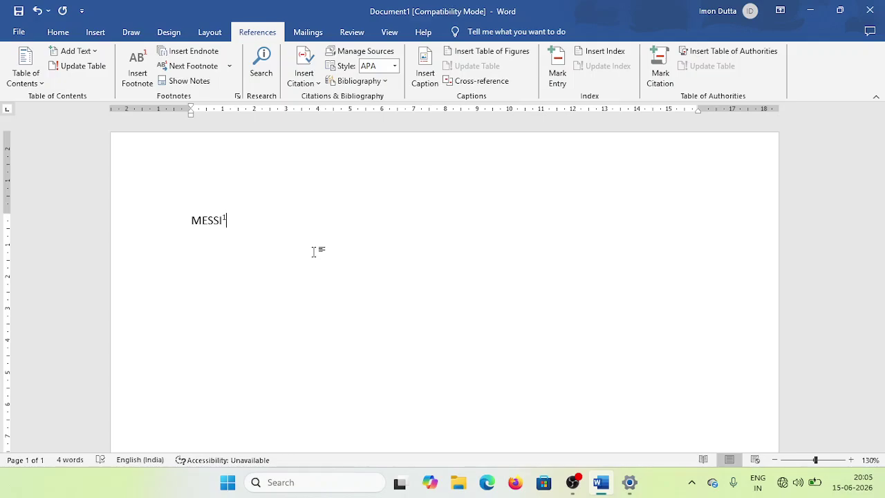
{"action": "key", "text": "Return"}
{"action": "type", "text": "RONALDO"}
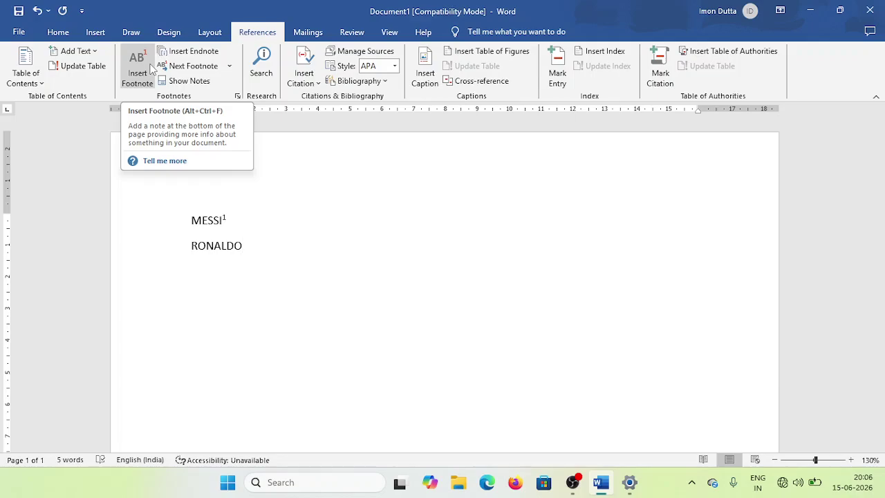
Attach a footnote to RONALDO reading PLAYER OF PORTUGAL.
{"action": "left_click", "coordinate": [151, 67]}
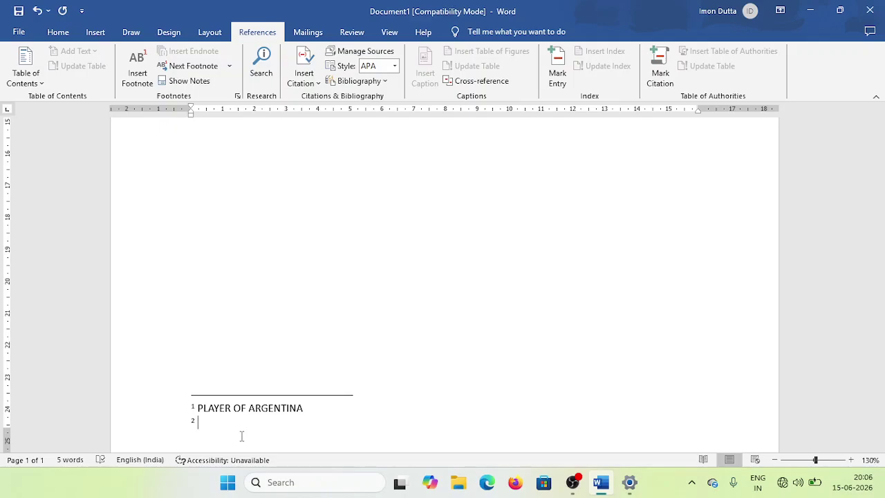
{"action": "type", "text": "PLAYER OF PORTUGAL"}
{"action": "left_click", "coordinate": [197, 427]}
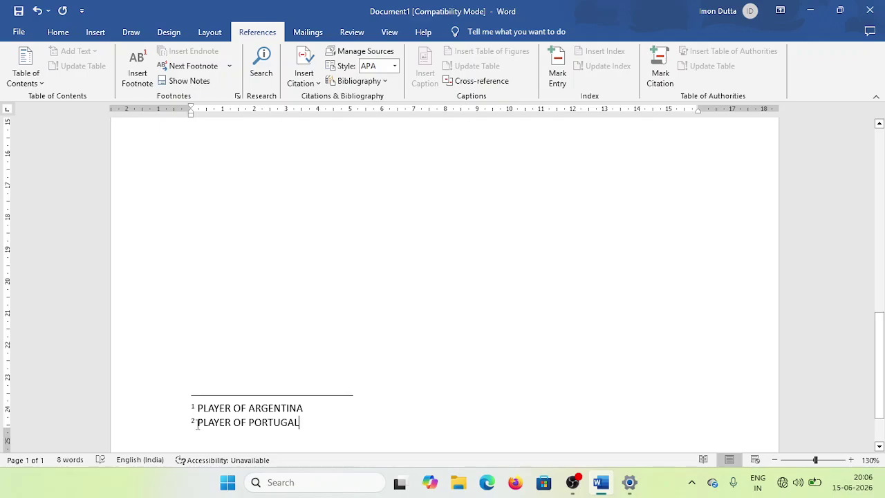
{"action": "left_click_drag", "start_coordinate": [197, 427], "coordinate": [266, 423]}
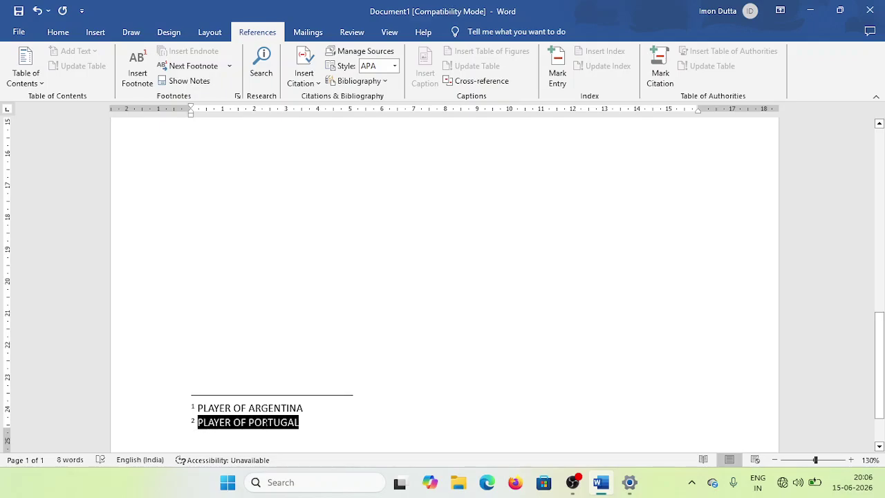
{"action": "left_click", "coordinate": [327, 422]}
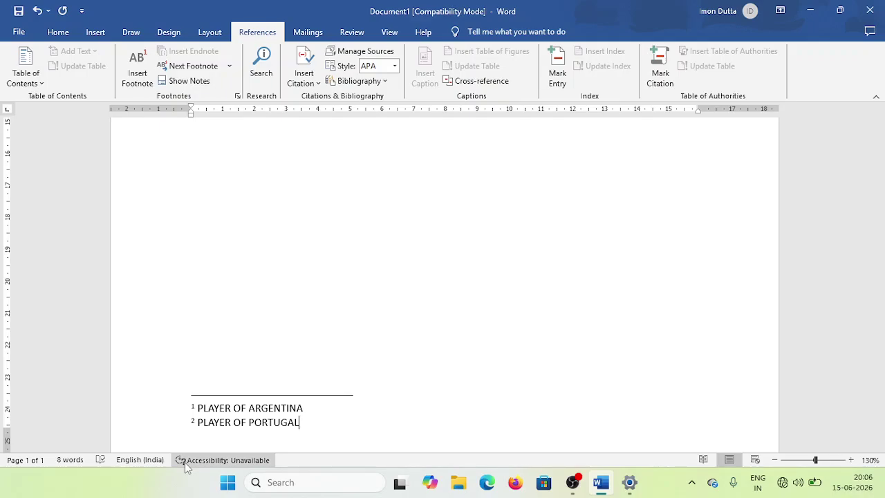
Add the word NEYMAR on a new line below RONALDO in the document body.
{"action": "scroll", "coordinate": [350, 351], "scroll_direction": "up", "scroll_amount": 8}
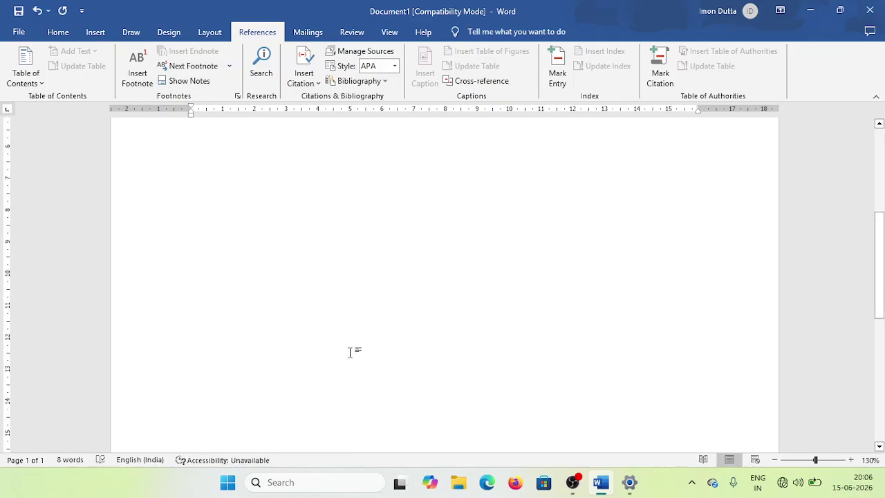
{"action": "scroll", "coordinate": [350, 351], "scroll_direction": "up", "scroll_amount": 5}
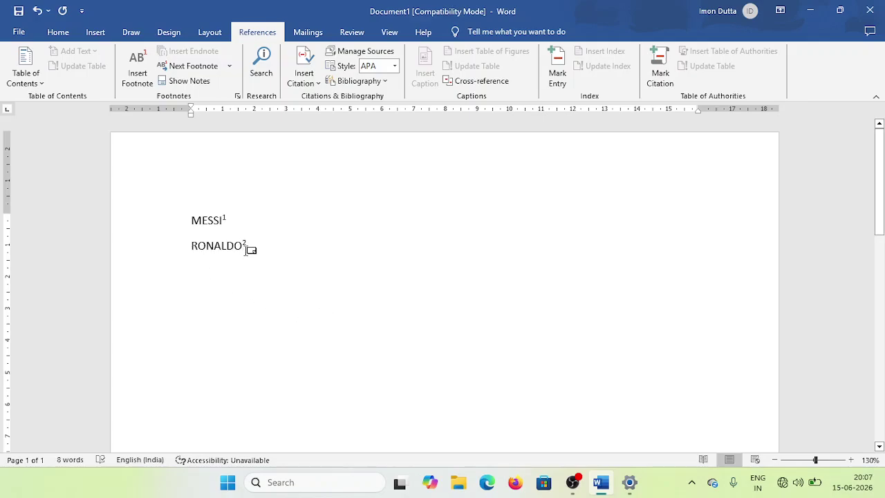
{"action": "mouse_move", "coordinate": [246, 248]}
{"action": "left_click", "coordinate": [254, 246]}
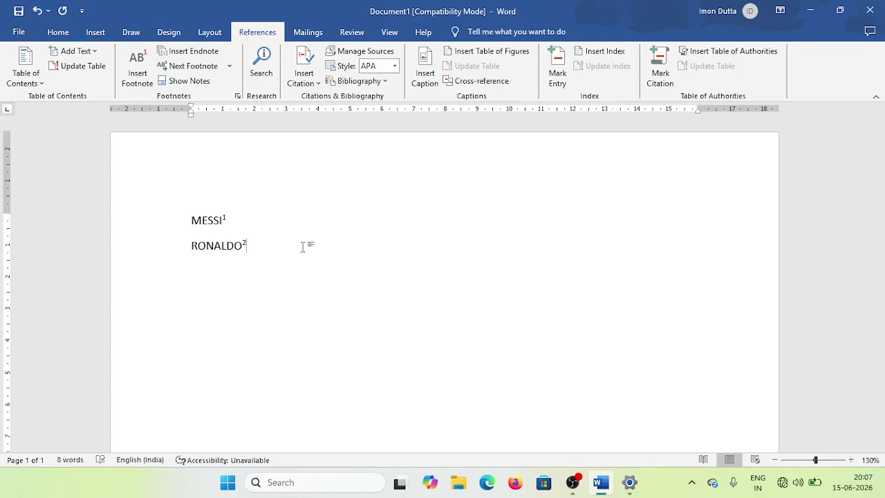
{"action": "key", "text": "Return"}
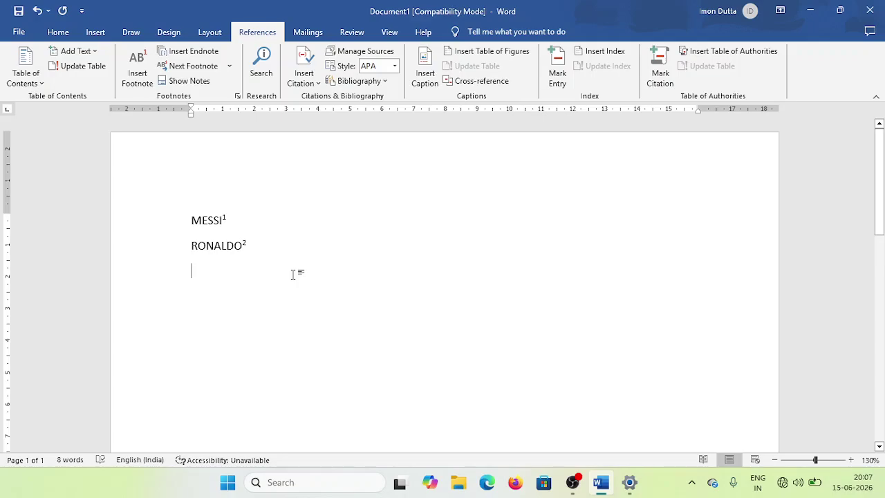
{"action": "type", "text": "NEY"}
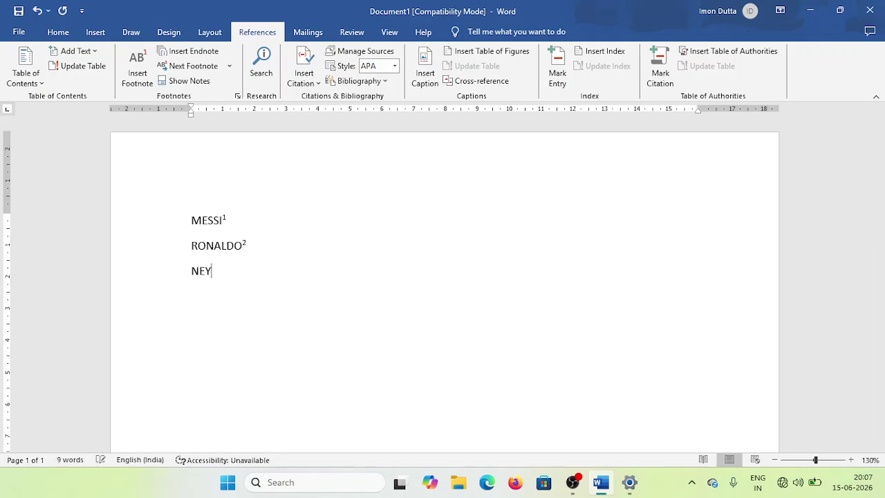
{"action": "type", "text": "MAR"}
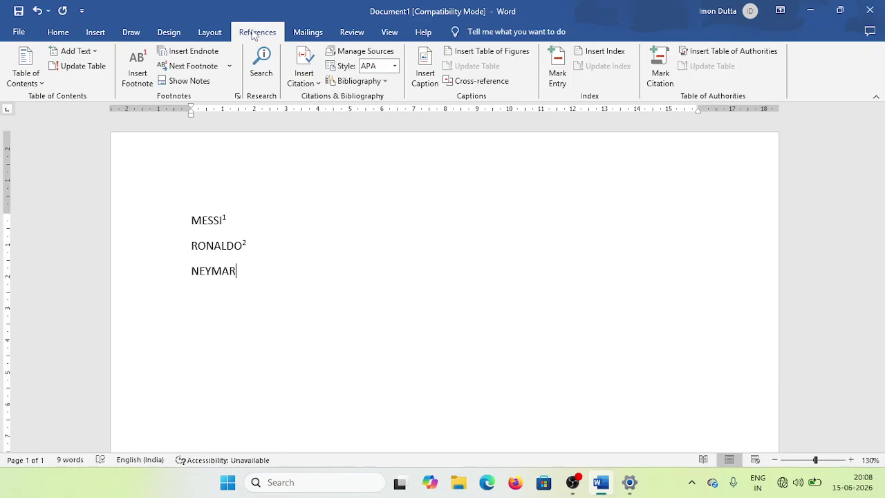
Attach a footnote to NEYMAR reading PLAYER OF BRAZIL.
{"action": "left_click", "coordinate": [152, 72]}
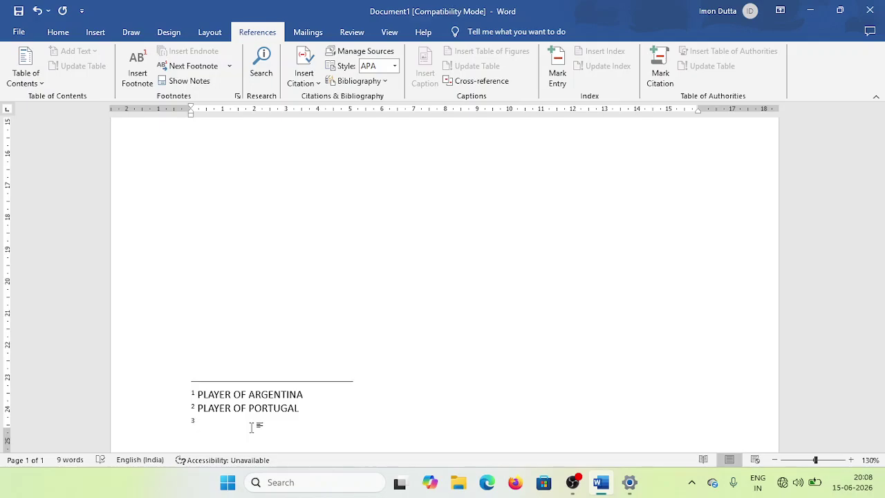
{"action": "type", "text": "PLAYER OF BRA"}
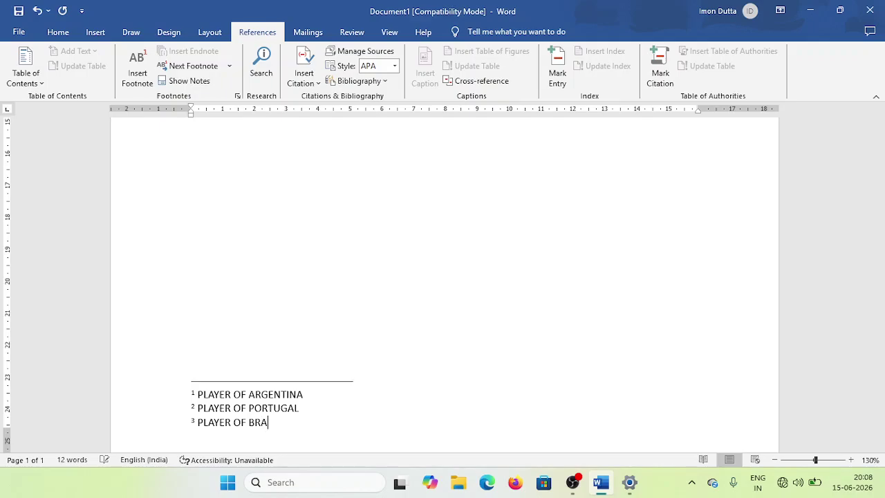
{"action": "type", "text": "ZIL"}
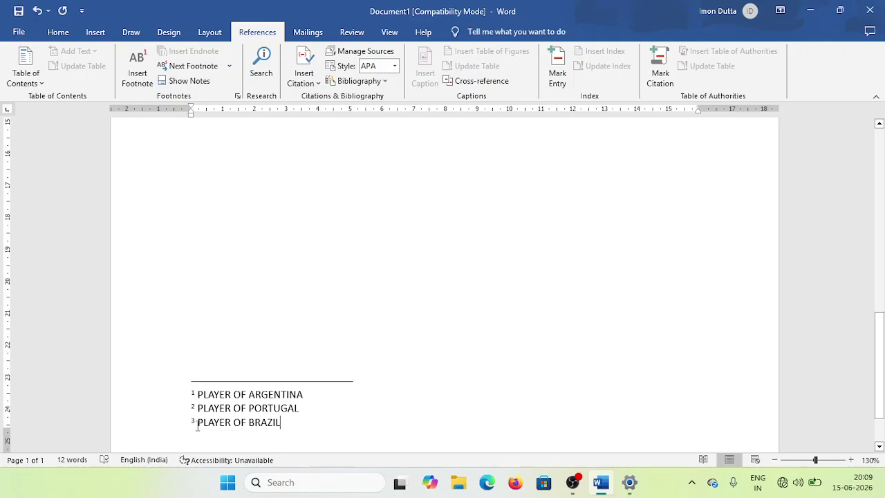
{"action": "left_click_drag", "start_coordinate": [197, 423], "coordinate": [284, 427]}
{"action": "left_click", "coordinate": [344, 434]}
Review the three footnotes at the page end and their matching reference marks beside the names in the body.
{"action": "left_click_drag", "start_coordinate": [193, 392], "coordinate": [331, 424]}
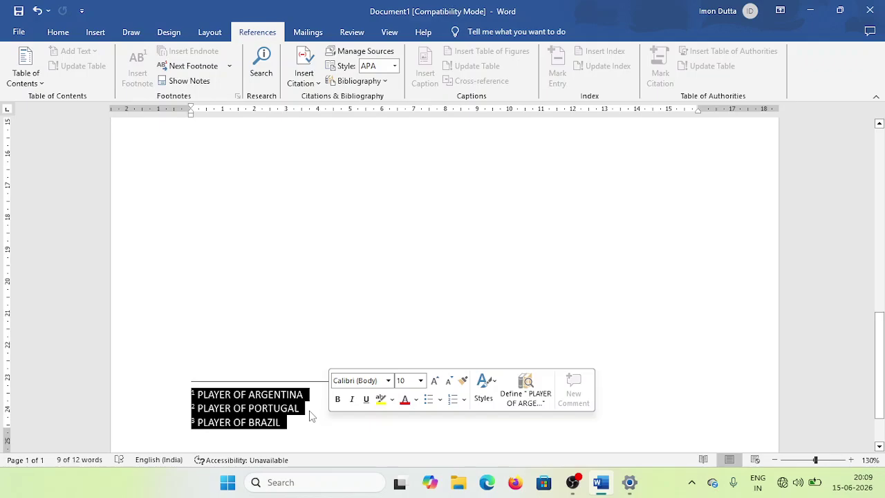
{"action": "left_click", "coordinate": [310, 414]}
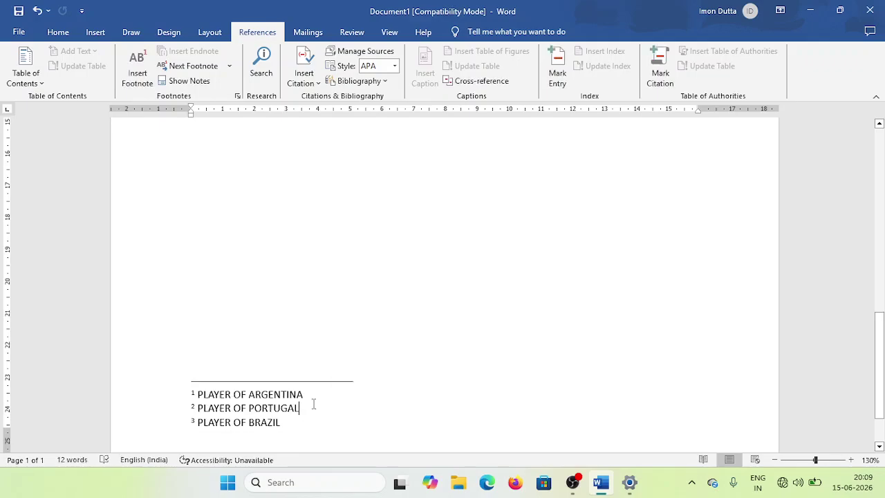
{"action": "scroll", "coordinate": [373, 307], "scroll_direction": "up", "scroll_amount": 10}
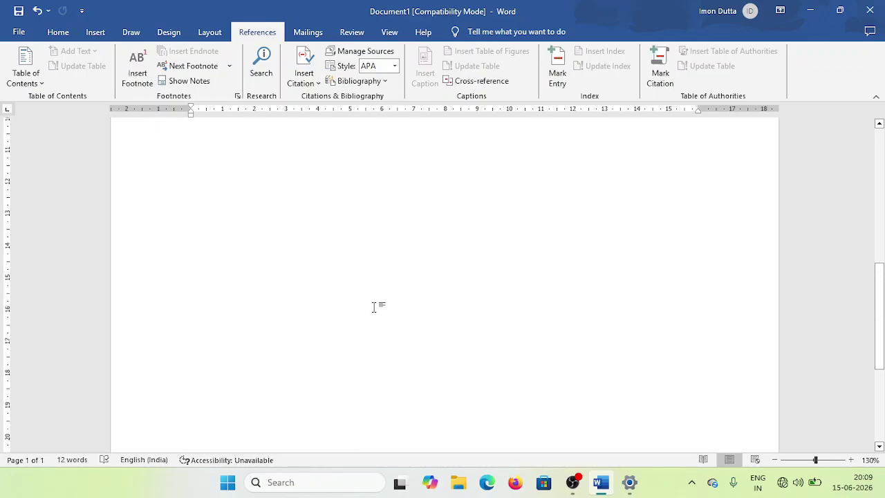
{"action": "scroll", "coordinate": [371, 305], "scroll_direction": "up", "scroll_amount": 2}
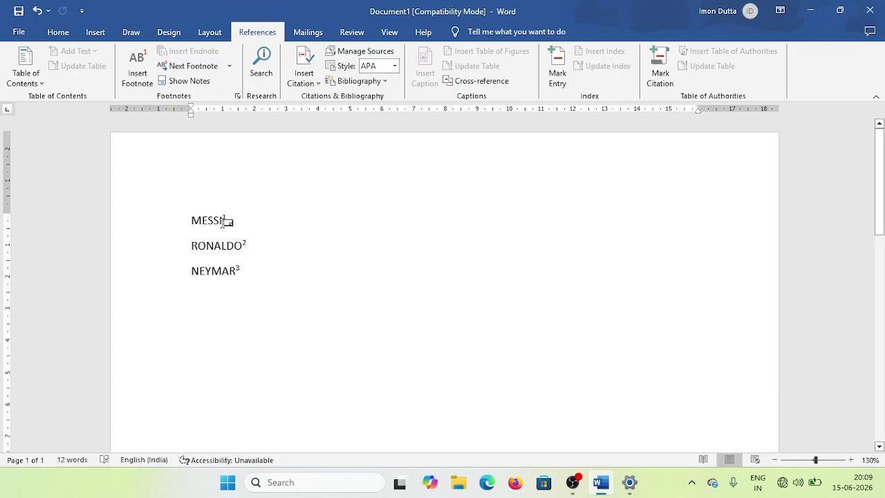
{"action": "mouse_move", "coordinate": [223, 220]}
{"action": "mouse_move", "coordinate": [244, 246]}
{"action": "mouse_move", "coordinate": [239, 271]}
Close the document with the three footnoted names and exit the word processor.
{"action": "left_click", "coordinate": [871, 10]}
{"action": "left_click", "coordinate": [499, 314]}
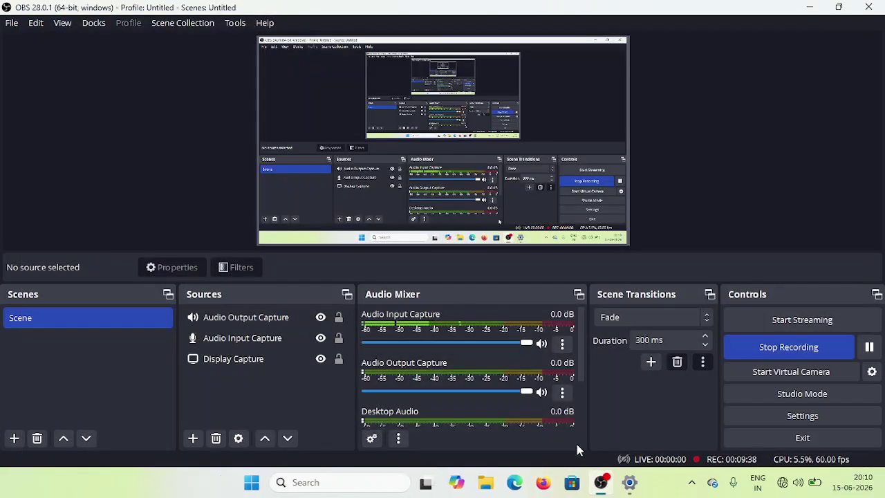